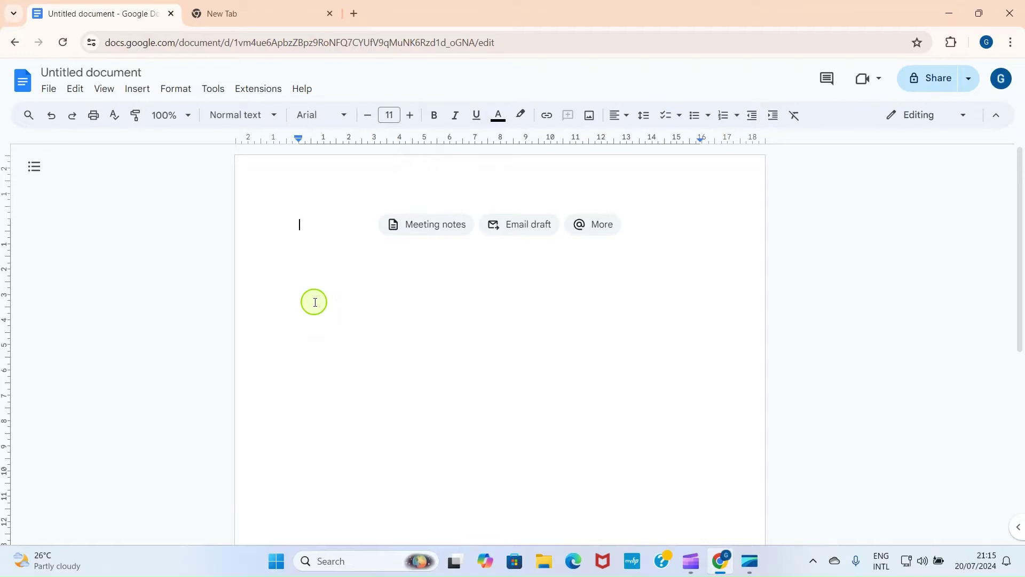
Rename the untitled document as SOFTWAREGUIDE
{"action": "double_click", "coordinate": [79, 71]}
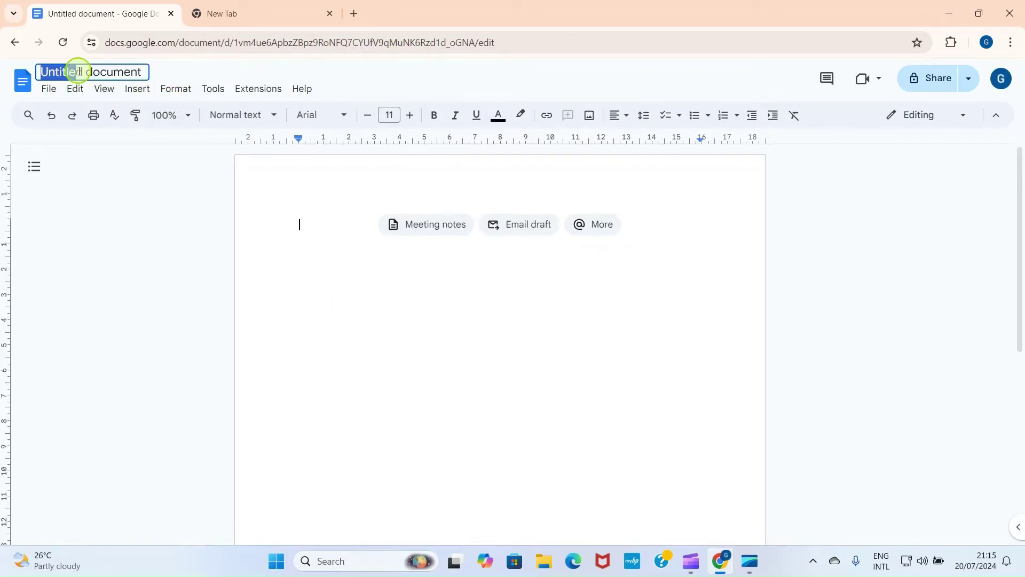
{"action": "left_click", "coordinate": [139, 71]}
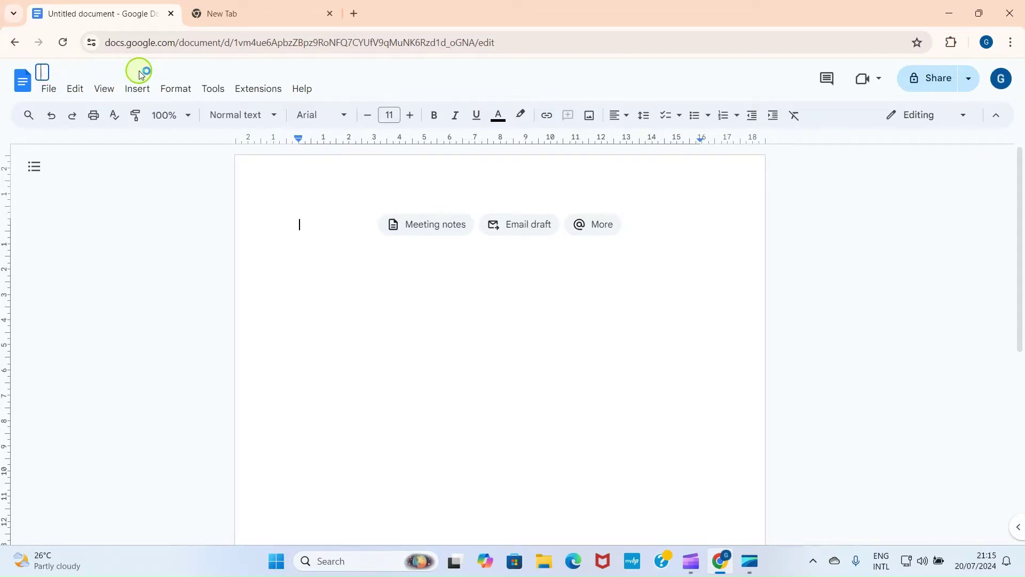
{"action": "type", "text": "SOFTWAREGUIDE"}
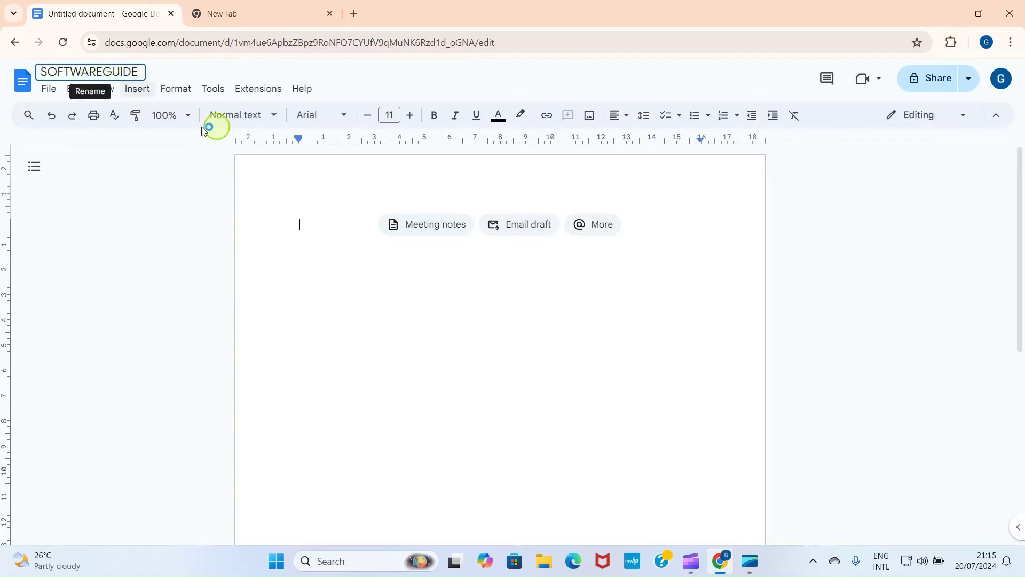
Paste the copied article "How to Reduce Screen Brightness on Windows 11" into the empty document body
{"action": "left_click", "coordinate": [302, 226]}
{"action": "key", "text": "ctrl+v"}
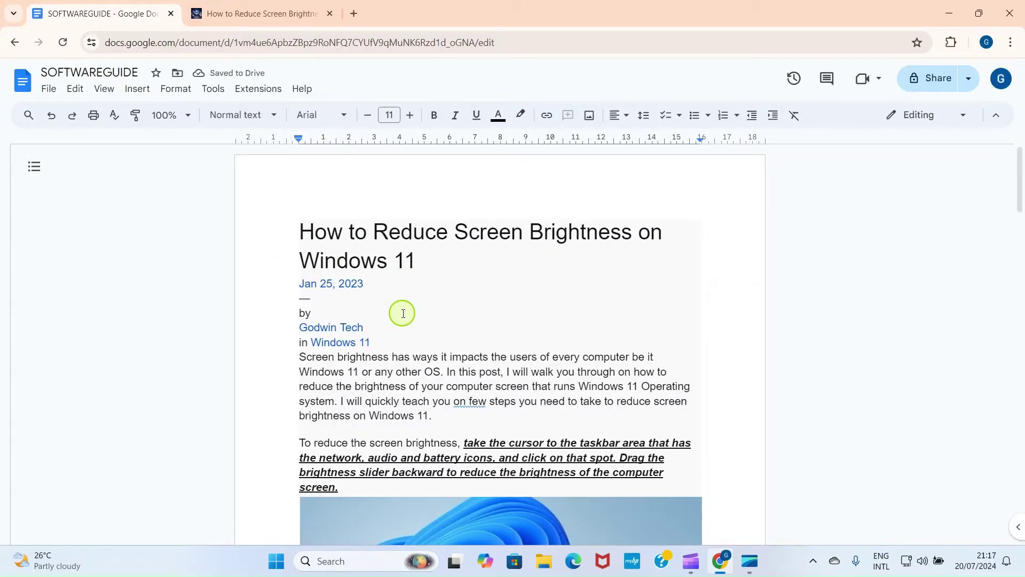
{"action": "left_click", "coordinate": [353, 236]}
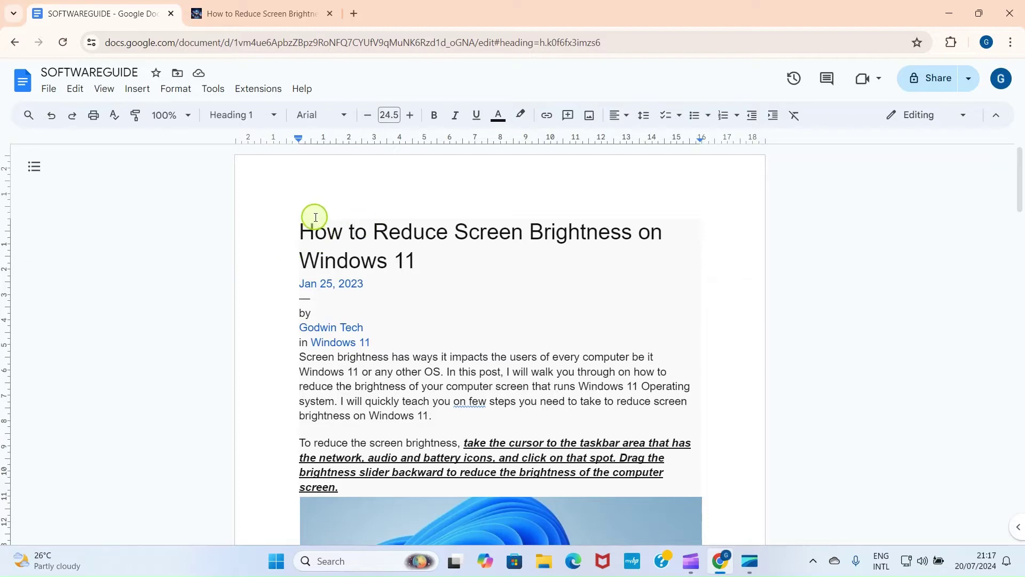
Download the document as a PDF file
{"action": "left_click", "coordinate": [49, 89]}
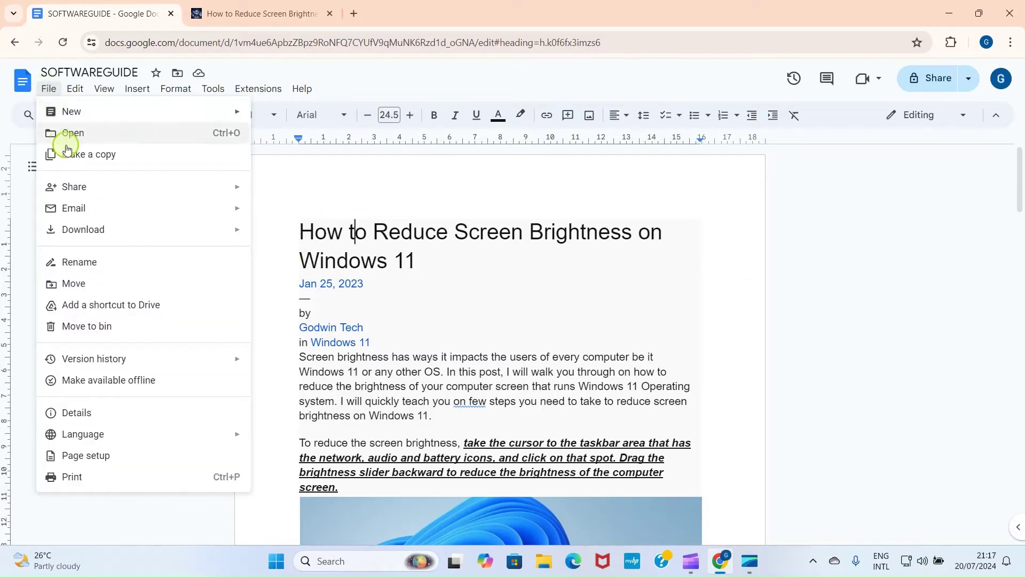
{"action": "mouse_move", "coordinate": [103, 232]}
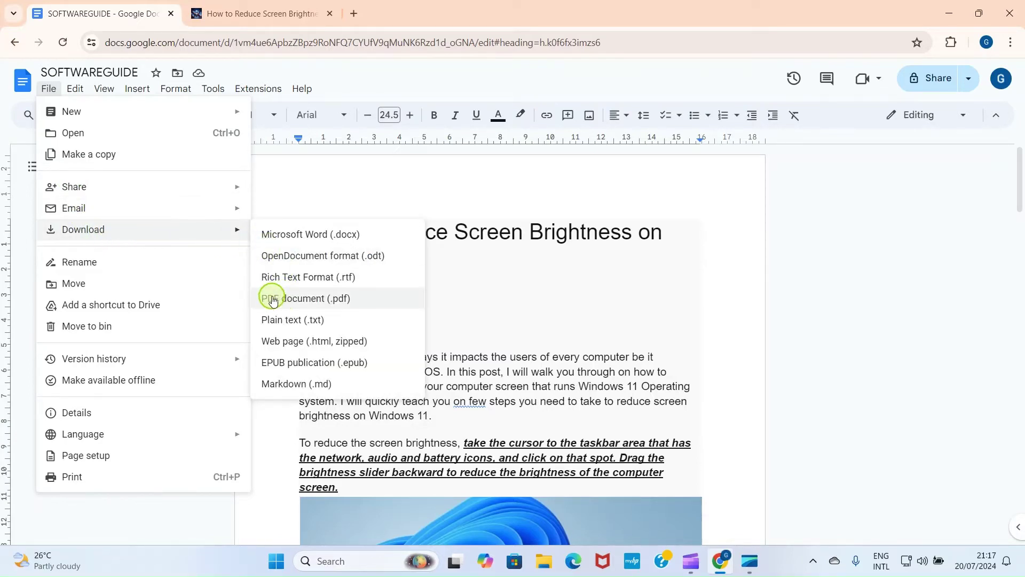
{"action": "left_click", "coordinate": [322, 302]}
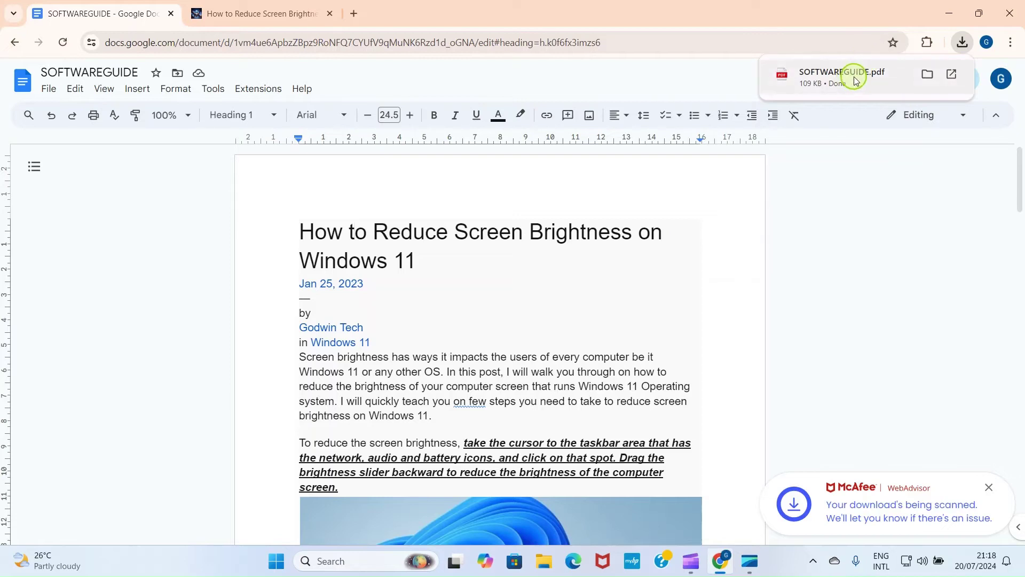
Check the Downloads folder in File Explorer for the SOFTWAREGUIDE PDF and minimise the window
{"action": "left_click", "coordinate": [840, 79]}
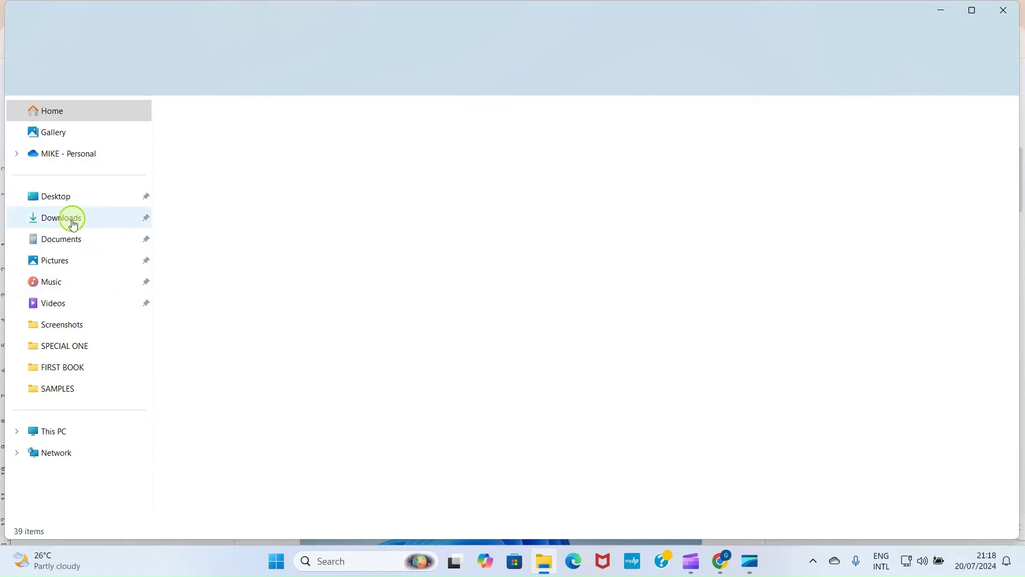
{"action": "left_click", "coordinate": [66, 223]}
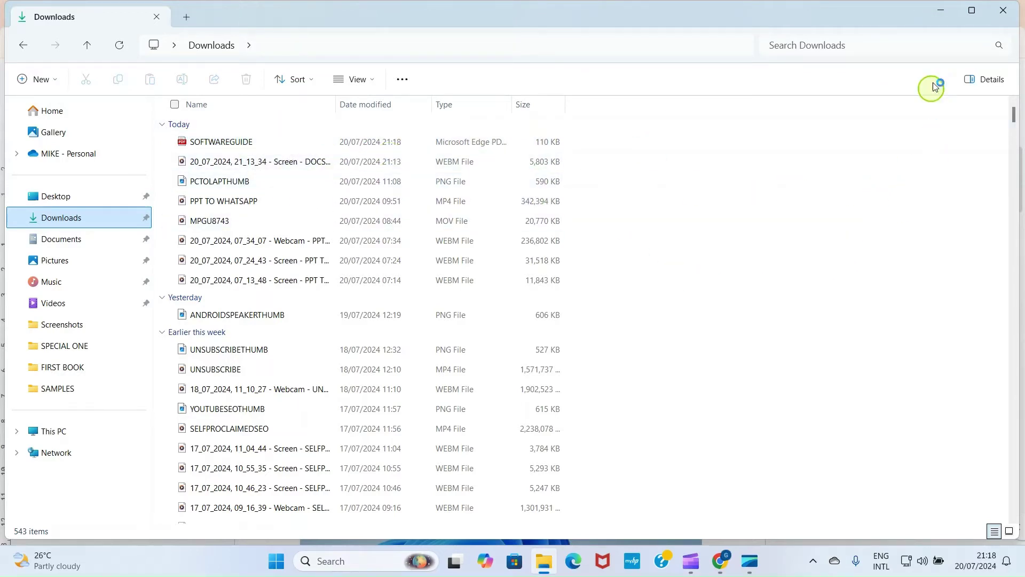
{"action": "left_click", "coordinate": [946, 11]}
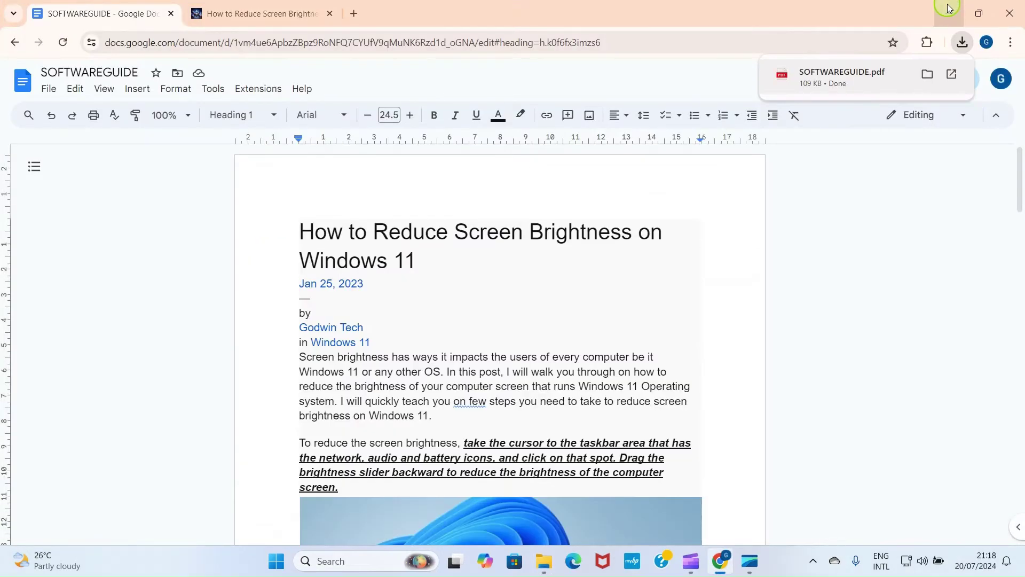
Minimise the browser, launch WhatsApp and open the chat with the contact who last received YOUTUBE CHANNEL.pptx
{"action": "left_click", "coordinate": [944, 10]}
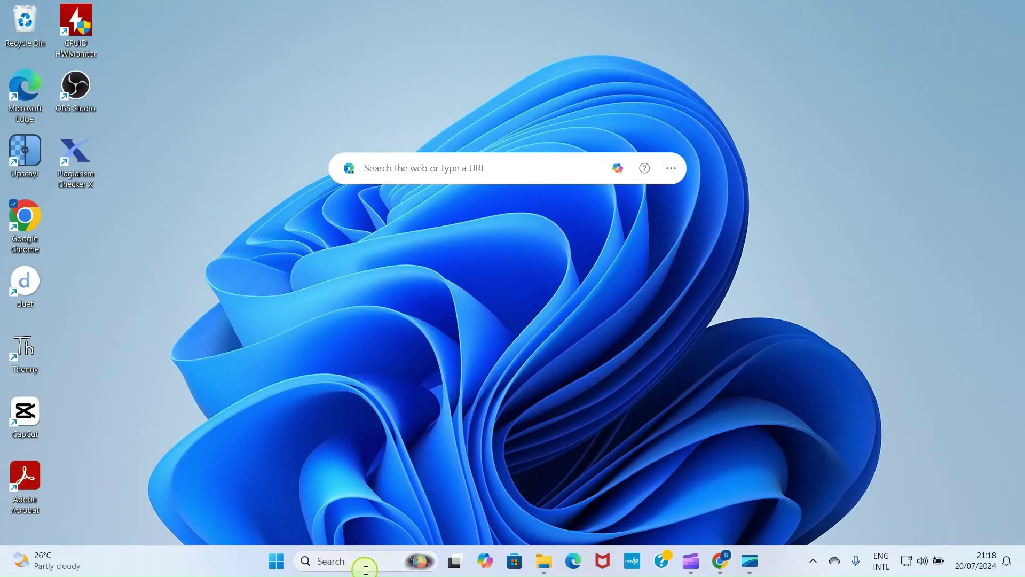
{"action": "left_click", "coordinate": [277, 570]}
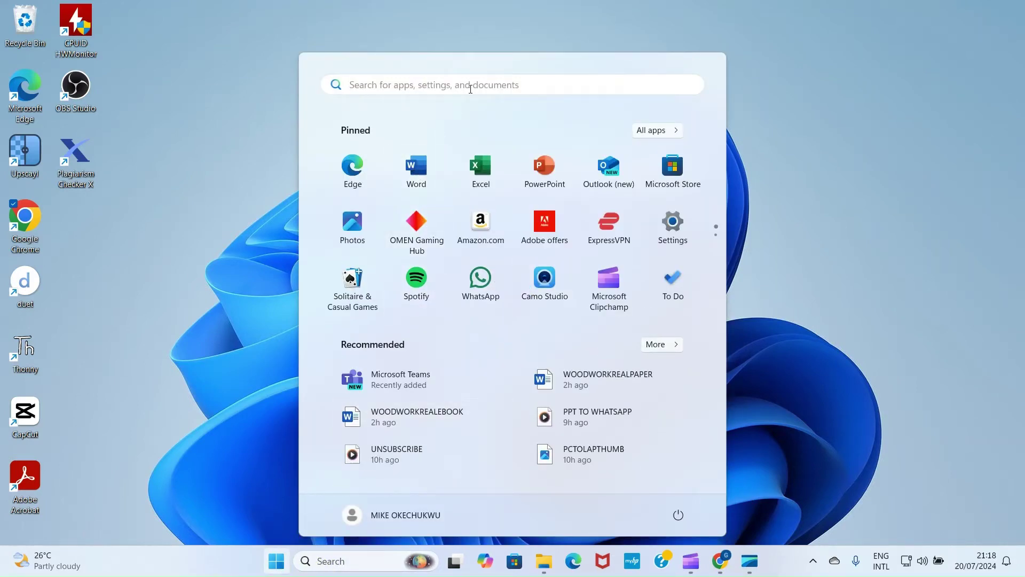
{"action": "left_click", "coordinate": [434, 93]}
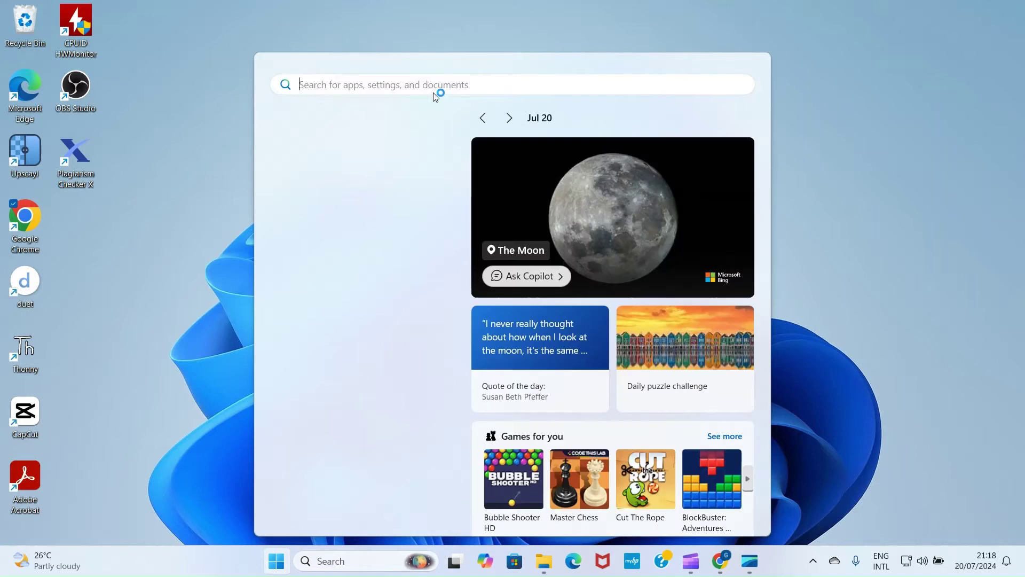
{"action": "type", "text": "W"}
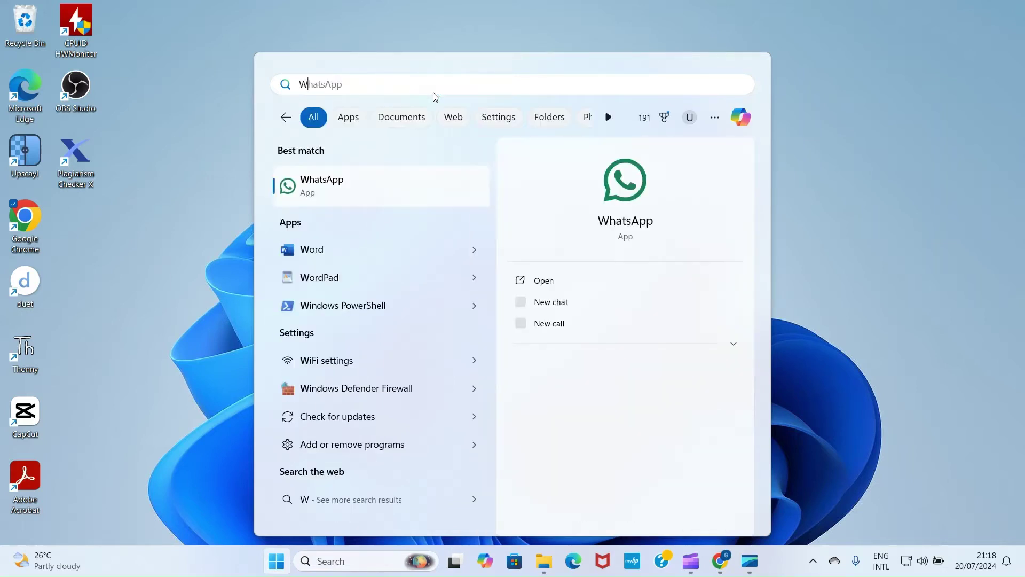
{"action": "left_click", "coordinate": [335, 190]}
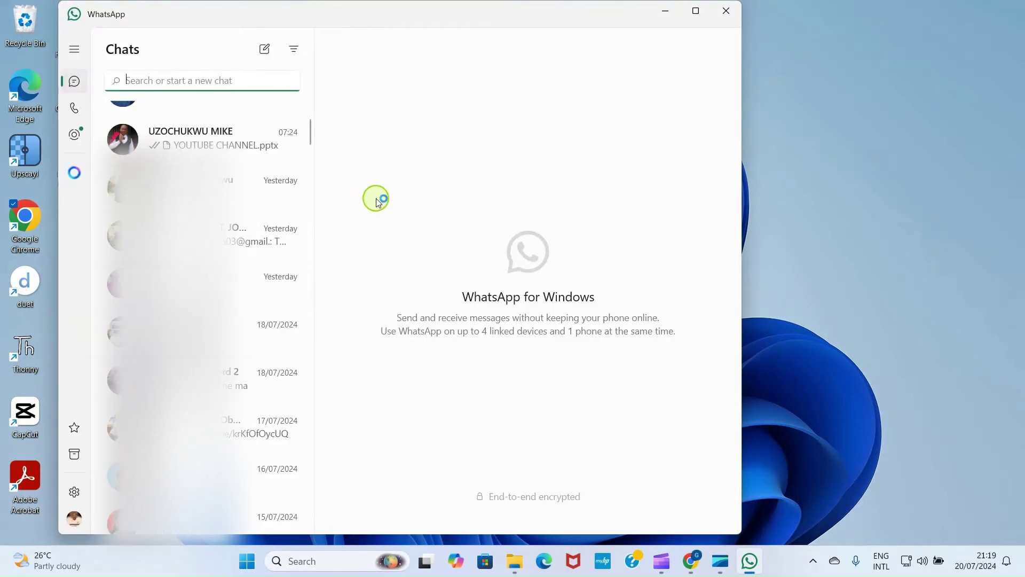
{"action": "left_click", "coordinate": [222, 147]}
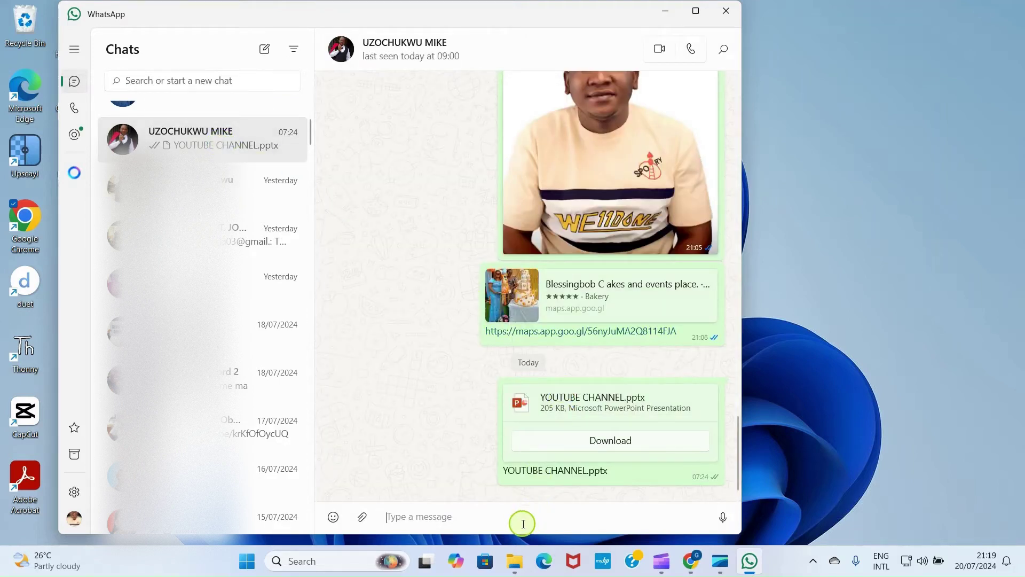
Send the SOFTWAREGUIDE PDF from Downloads as a document in the open chat and close WhatsApp
{"action": "left_click", "coordinate": [364, 519]}
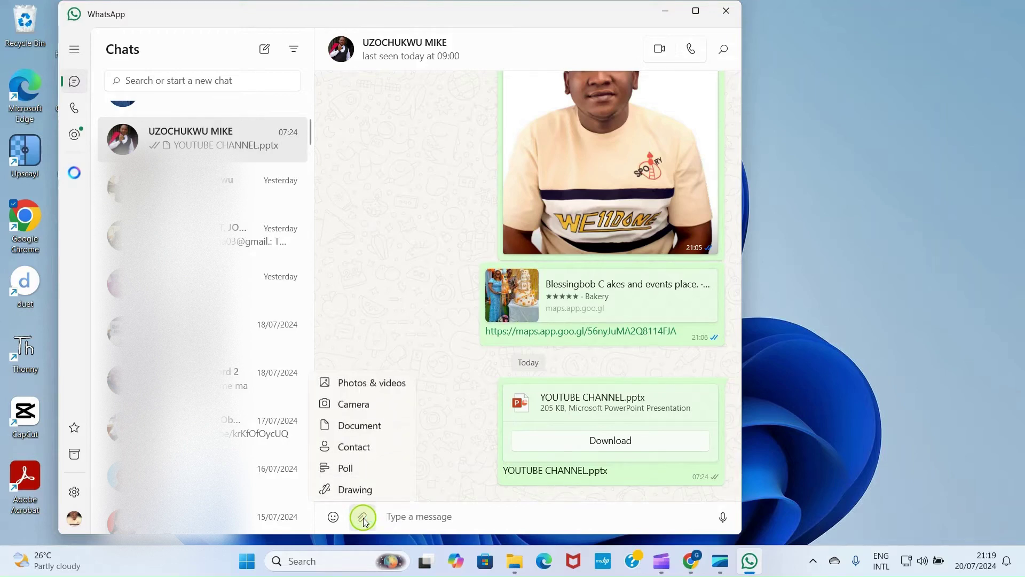
{"action": "left_click", "coordinate": [358, 426]}
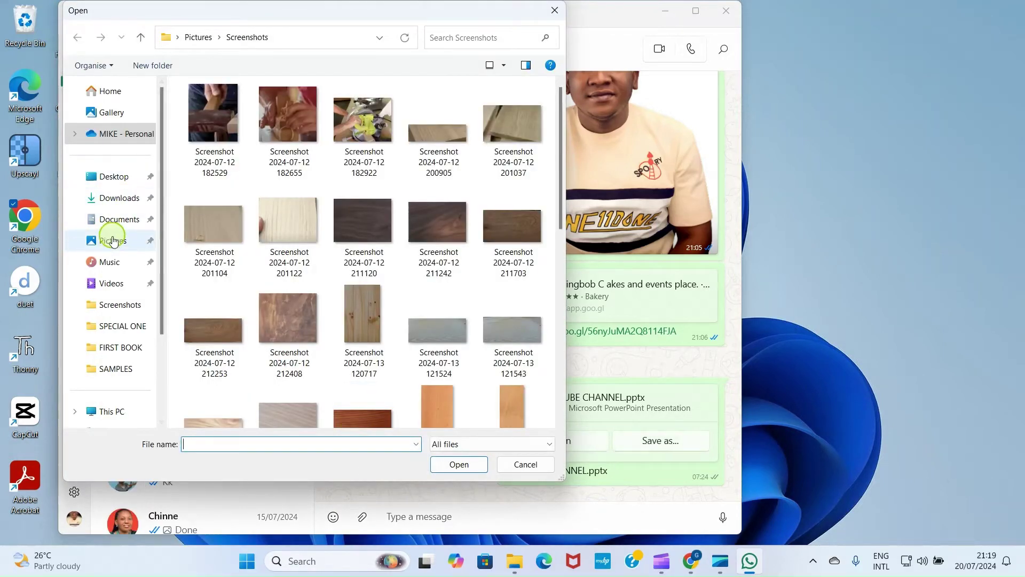
{"action": "left_click", "coordinate": [118, 199]}
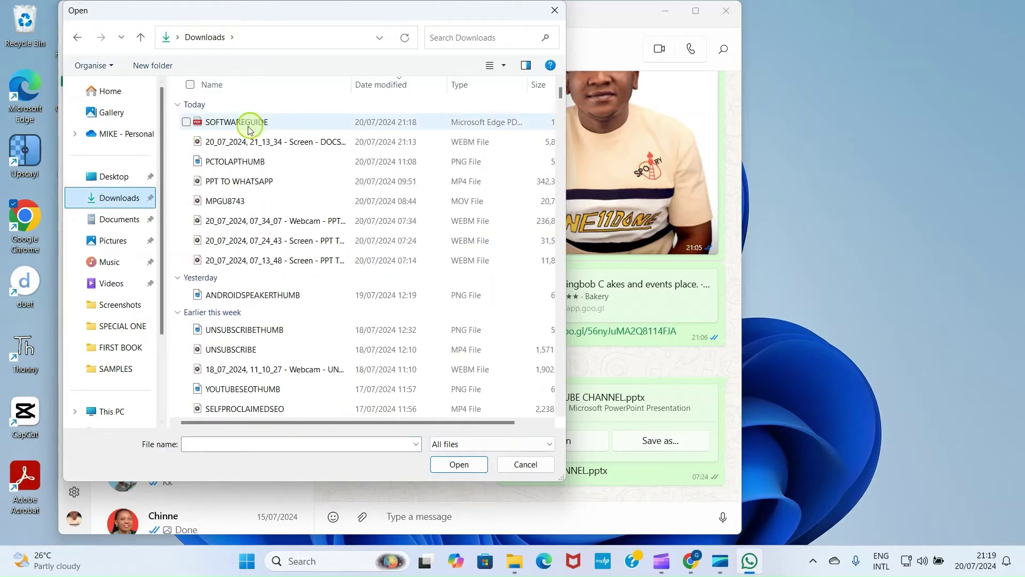
{"action": "left_click", "coordinate": [243, 123]}
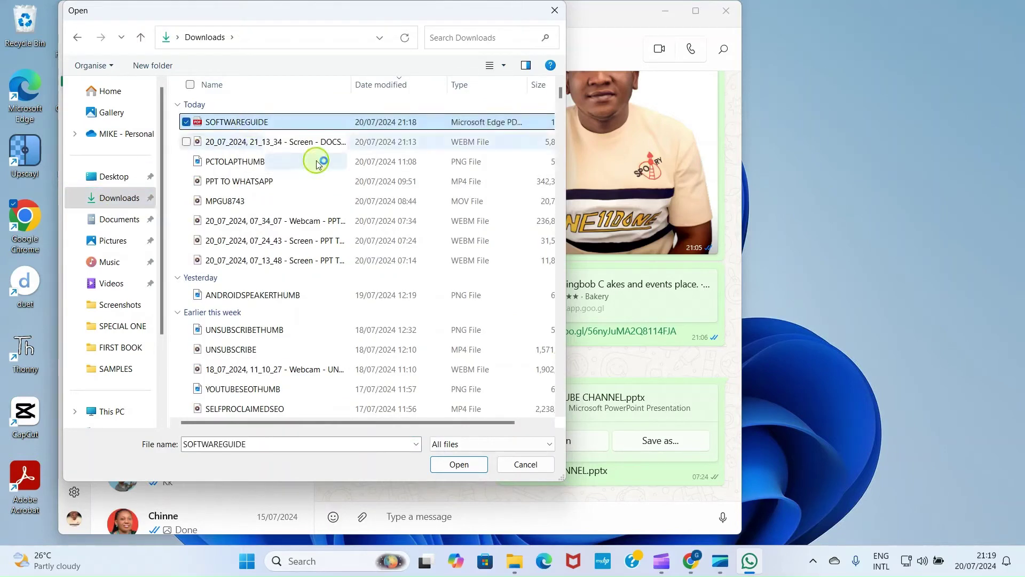
{"action": "left_click", "coordinate": [458, 464]}
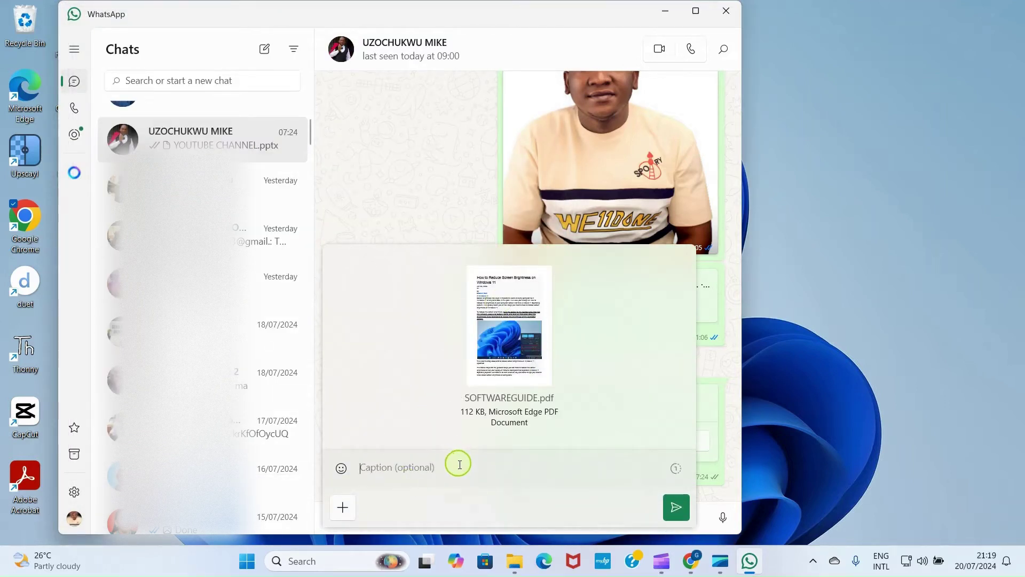
{"action": "left_click", "coordinate": [671, 508]}
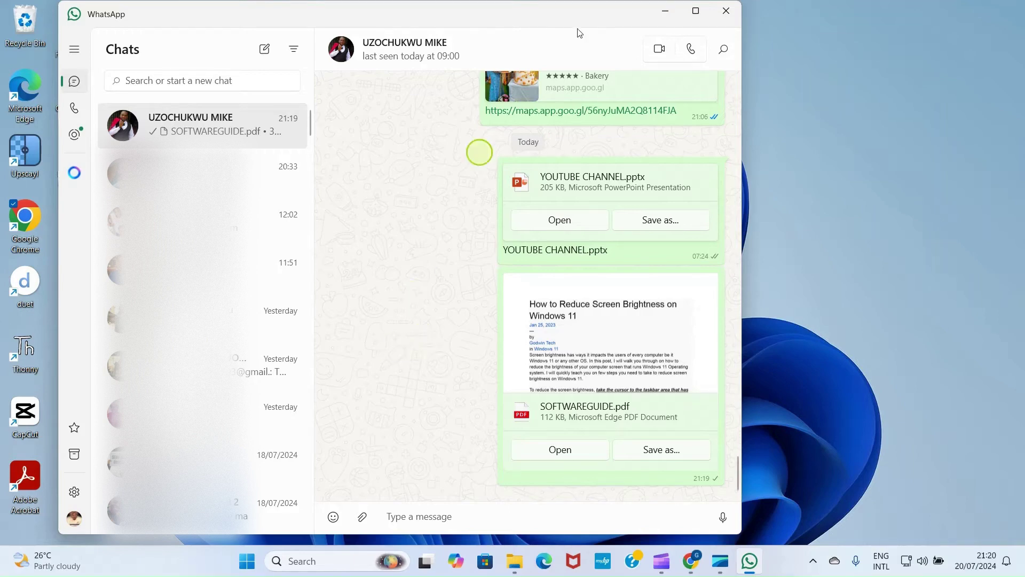
{"action": "left_click", "coordinate": [730, 12]}
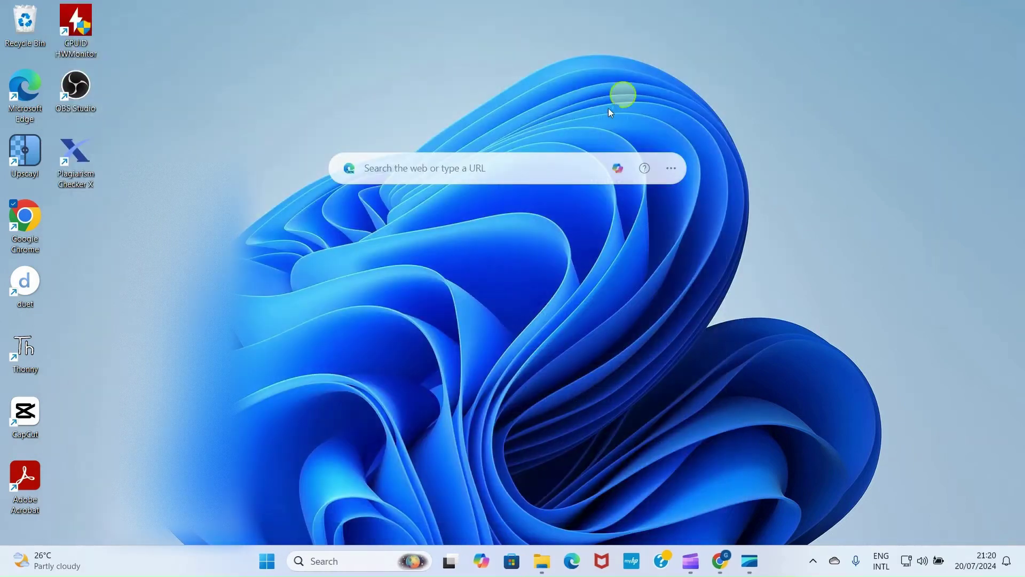
Switch to Google Chrome and open the Gmail inbox in a new tab
{"action": "double_click", "coordinate": [30, 223]}
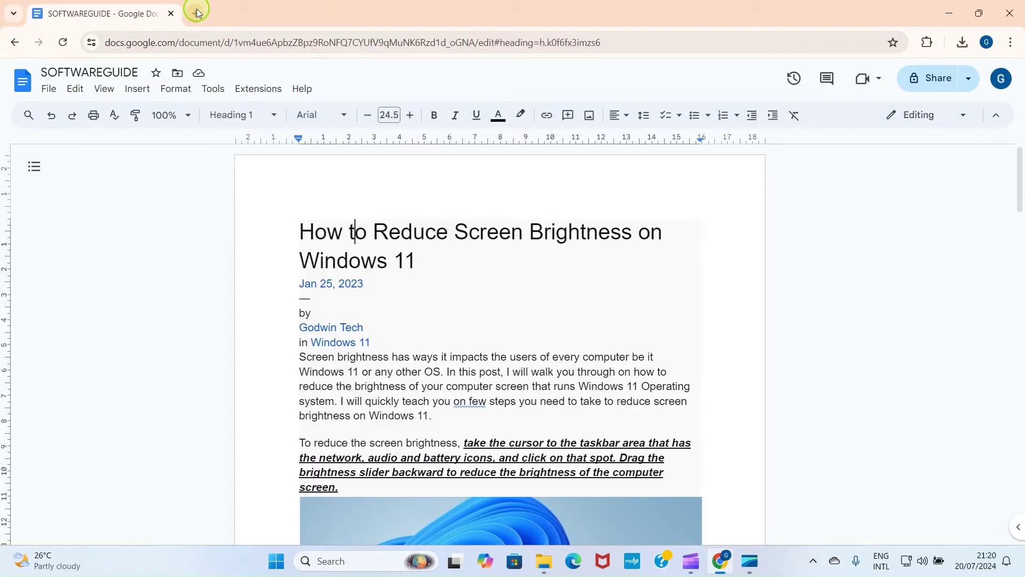
{"action": "left_click", "coordinate": [192, 12]}
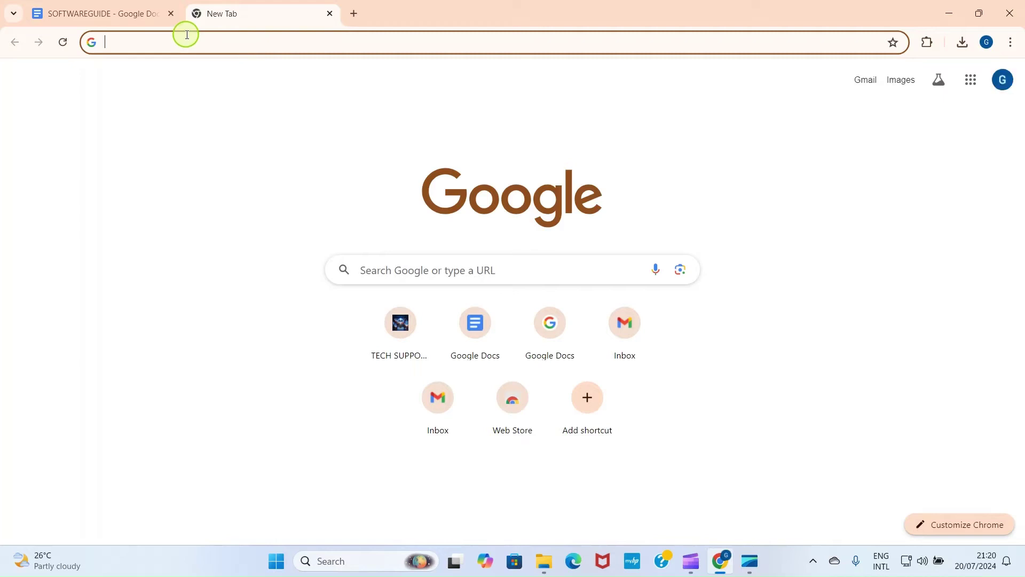
{"action": "left_click", "coordinate": [594, 334]}
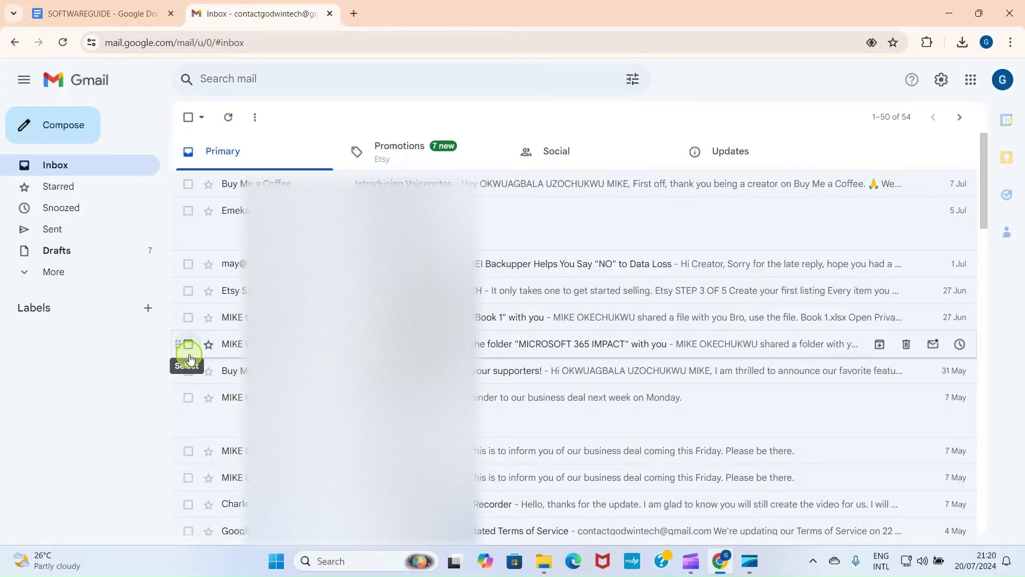
Compose a new email to the Customers Base contact with the subject SOFTWARE GUIDE and dismiss the scheduling tip
{"action": "left_click", "coordinate": [67, 130]}
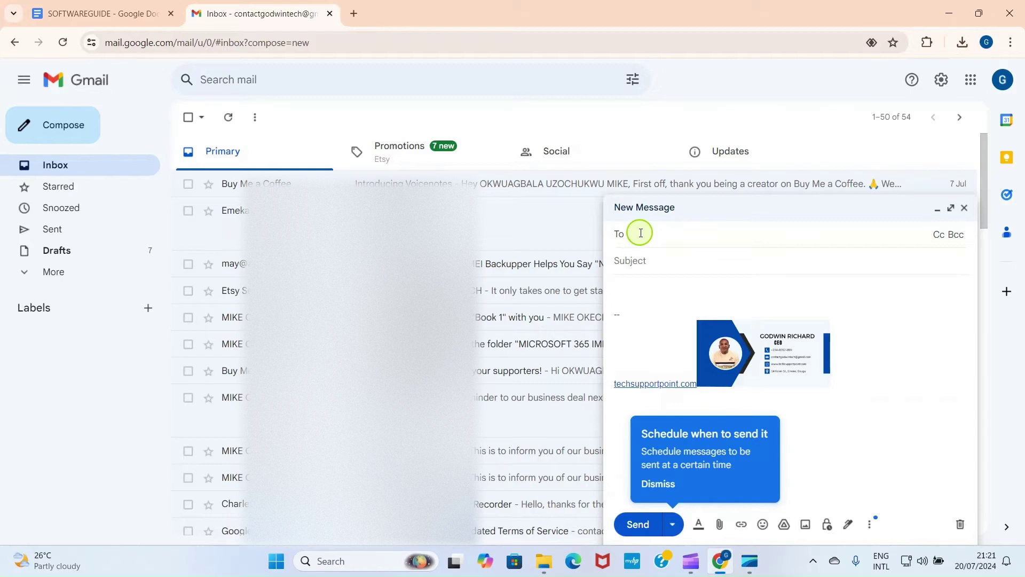
{"action": "type", "text": "cus"}
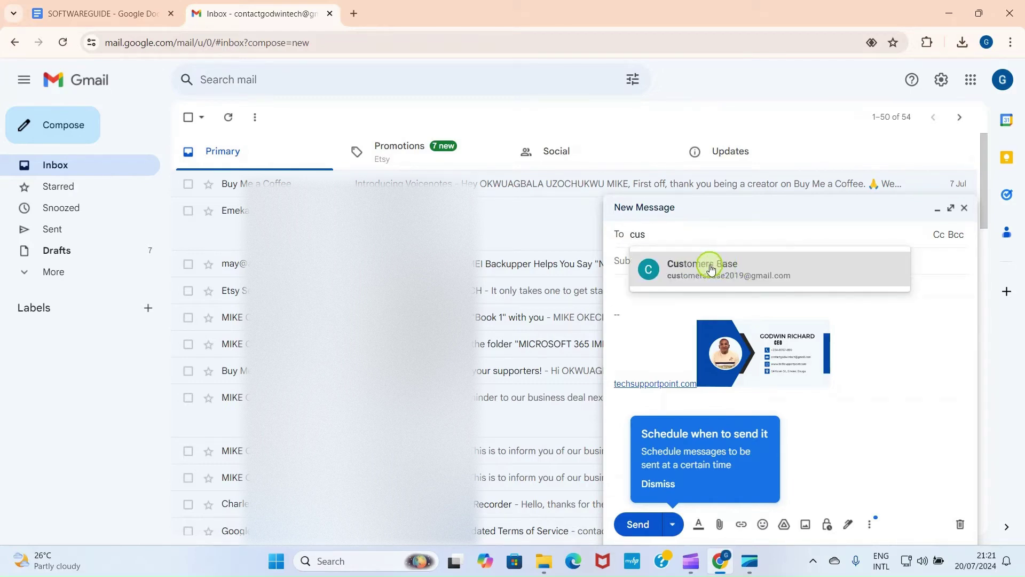
{"action": "left_click", "coordinate": [711, 268]}
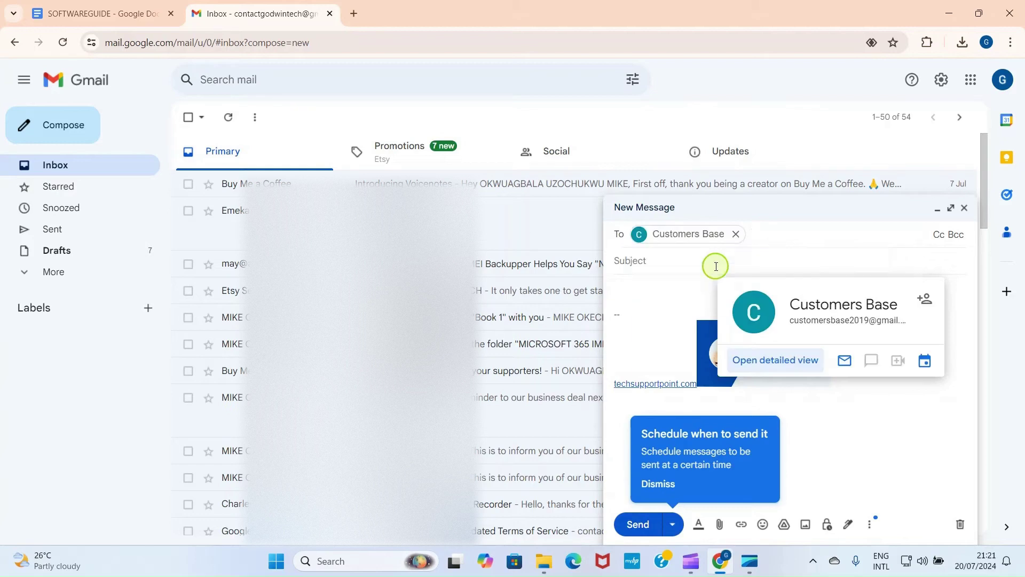
{"action": "left_click", "coordinate": [634, 275]}
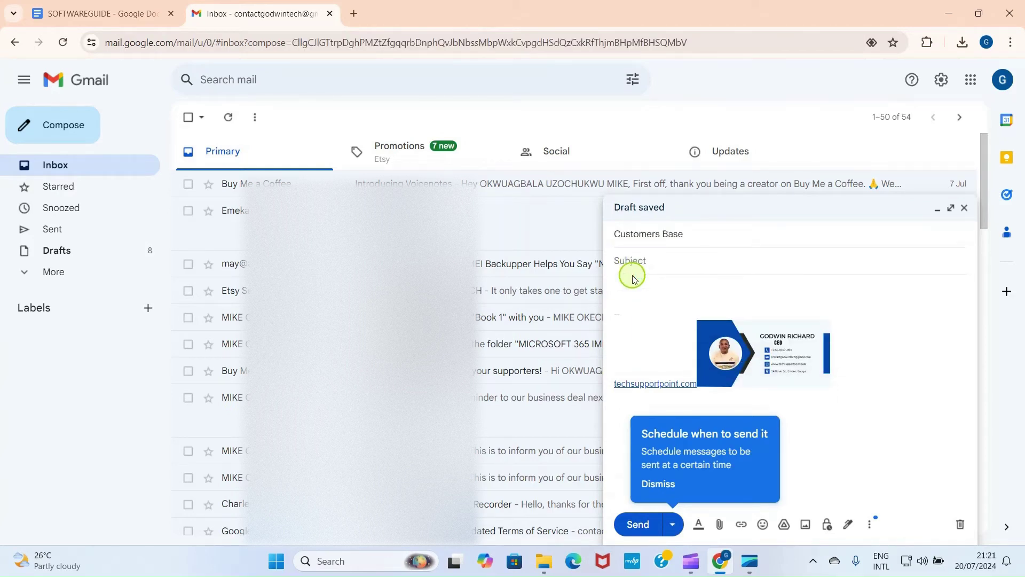
{"action": "left_click", "coordinate": [634, 278]}
{"action": "type", "text": "SOFTWARE GUIDE"}
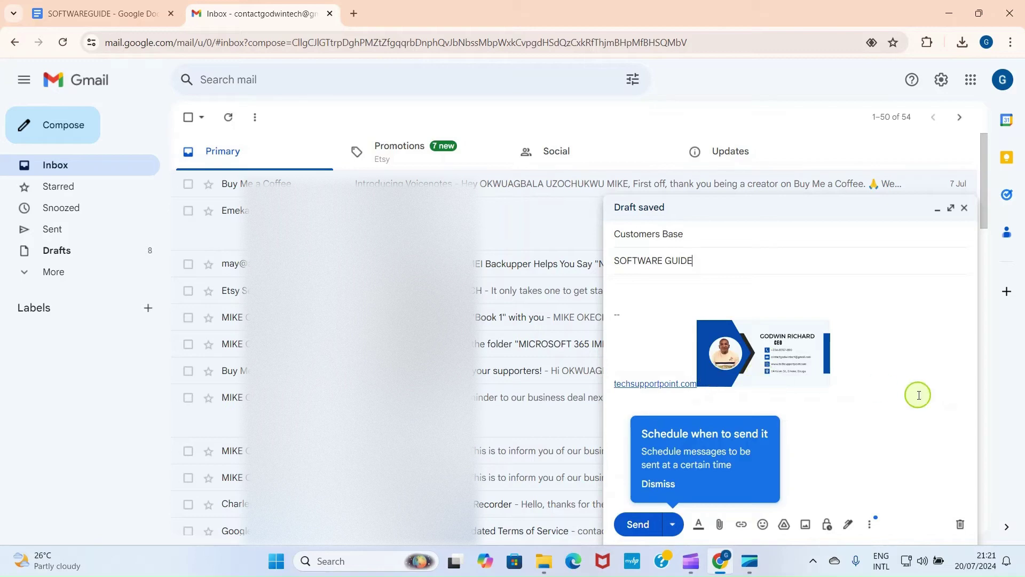
{"action": "left_click", "coordinate": [667, 492]}
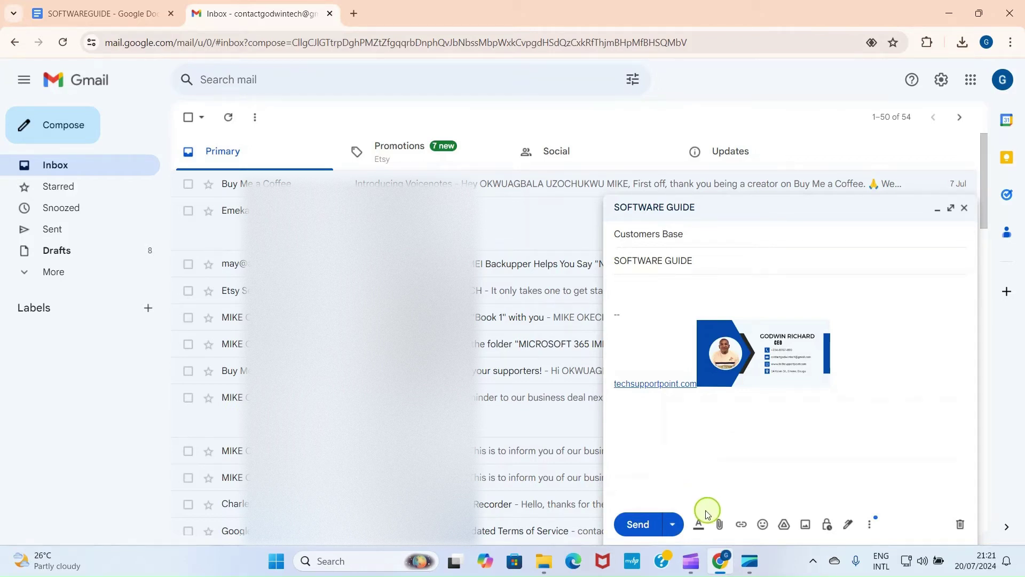
Attach the SOFTWAREGUIDE PDF from Downloads to the email and send it
{"action": "left_click", "coordinate": [721, 525]}
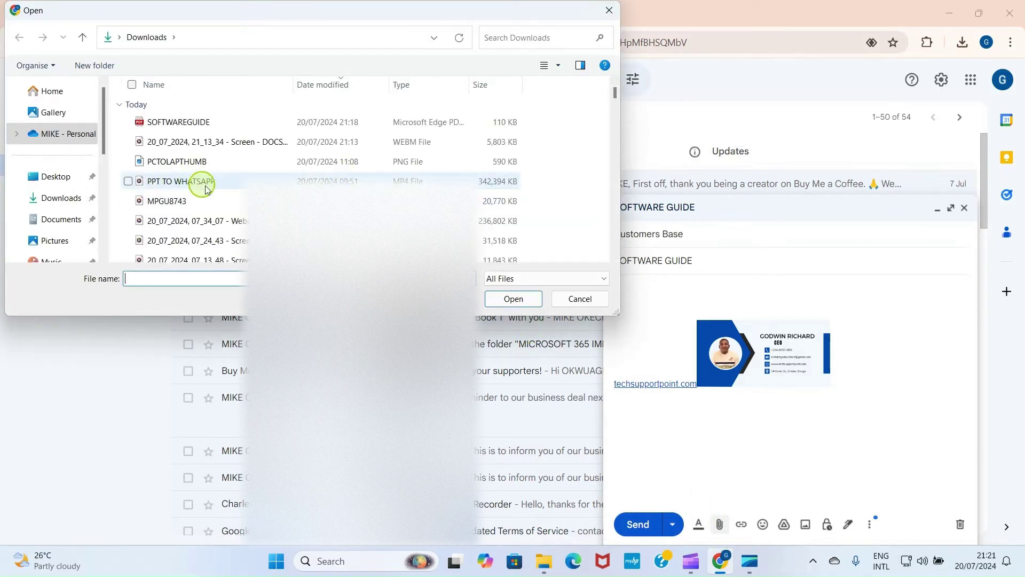
{"action": "left_click", "coordinate": [57, 203]}
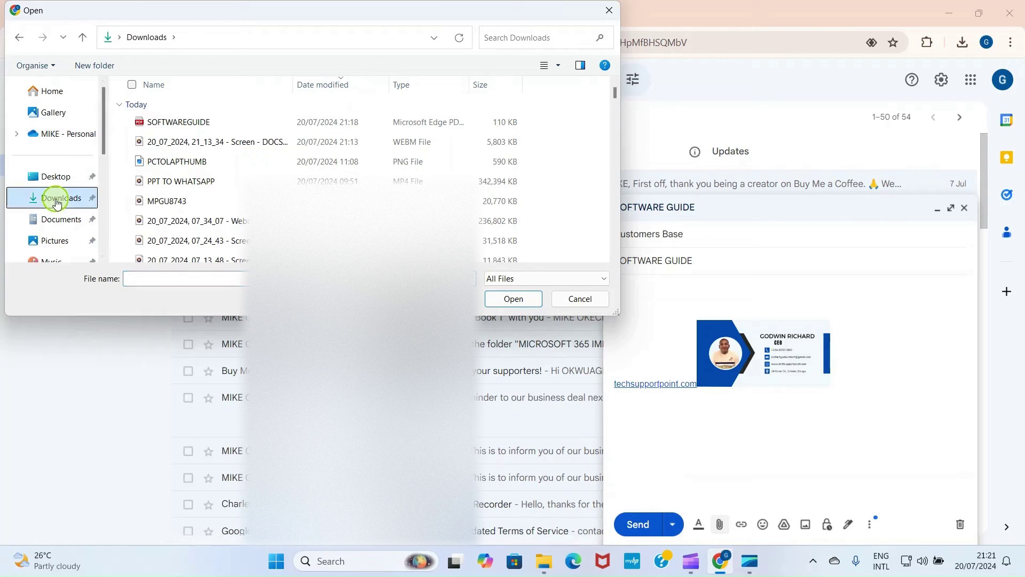
{"action": "left_click", "coordinate": [198, 124]}
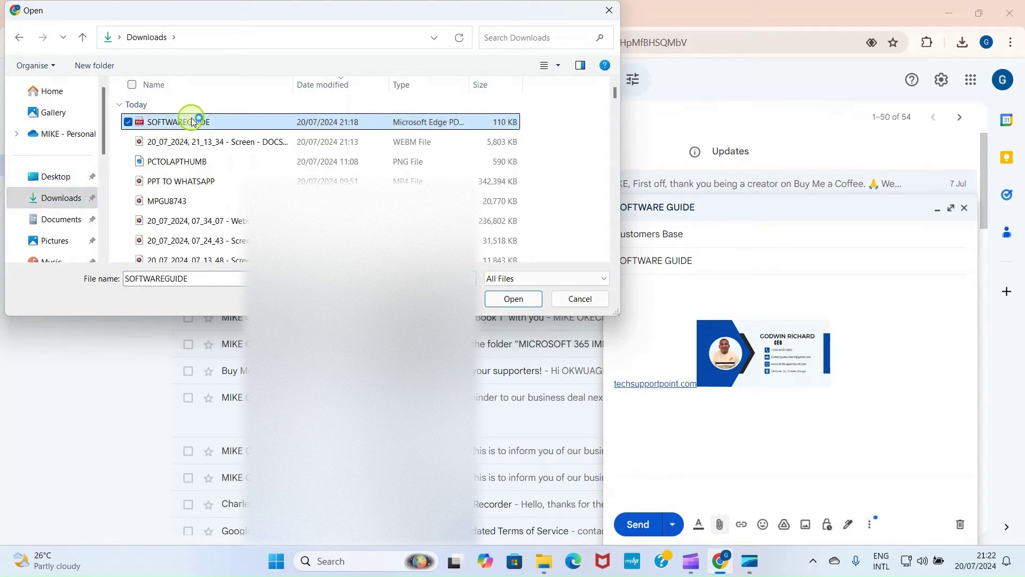
{"action": "left_click", "coordinate": [512, 304]}
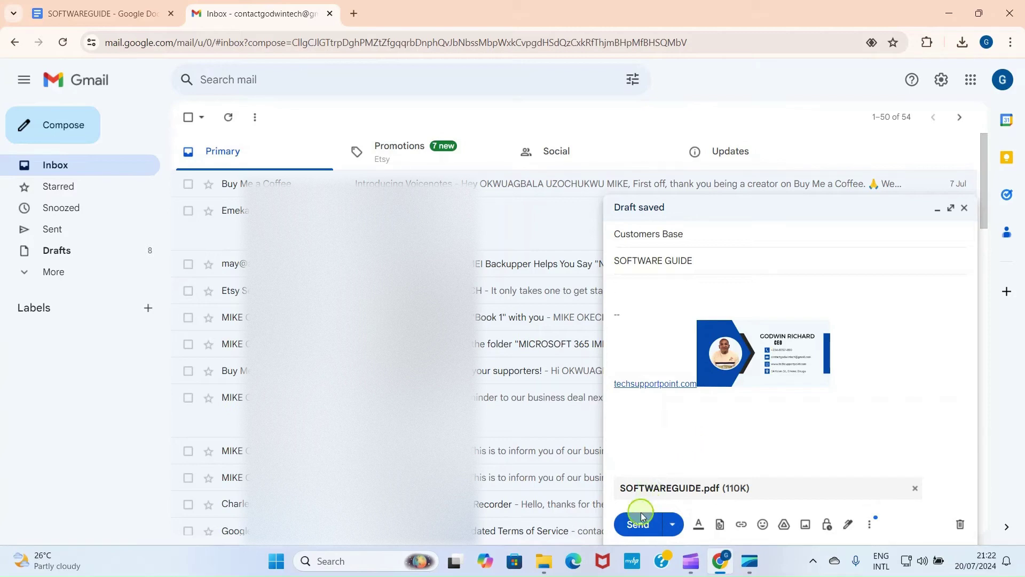
{"action": "left_click", "coordinate": [636, 529]}
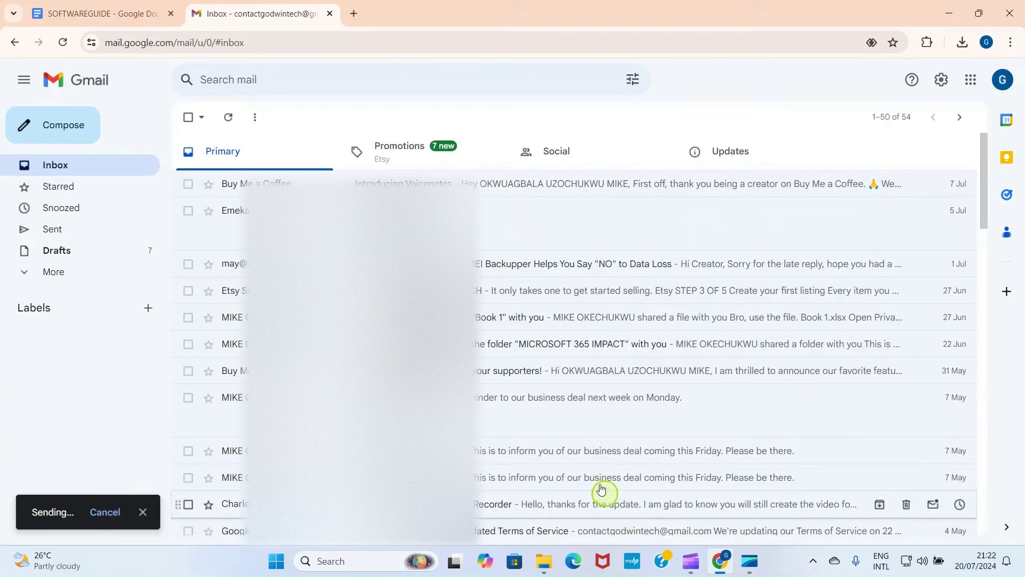